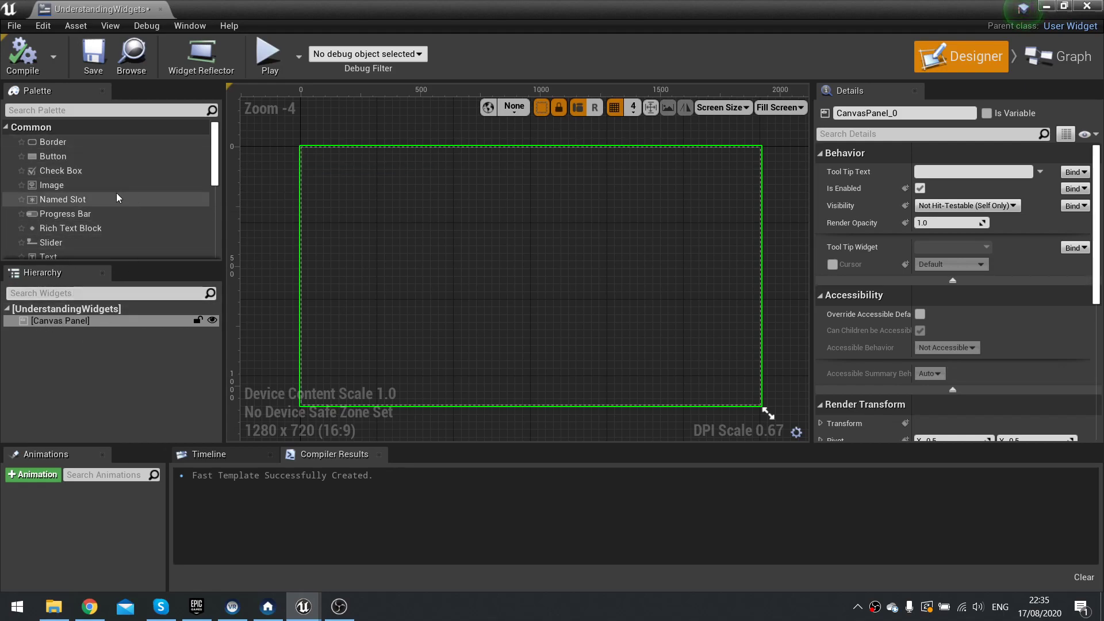
Step: Place a new Button_62 on the Canvas Panel at 0,0, size 100 by 30, and select it
left_click_drag(56, 156, 79, 323)
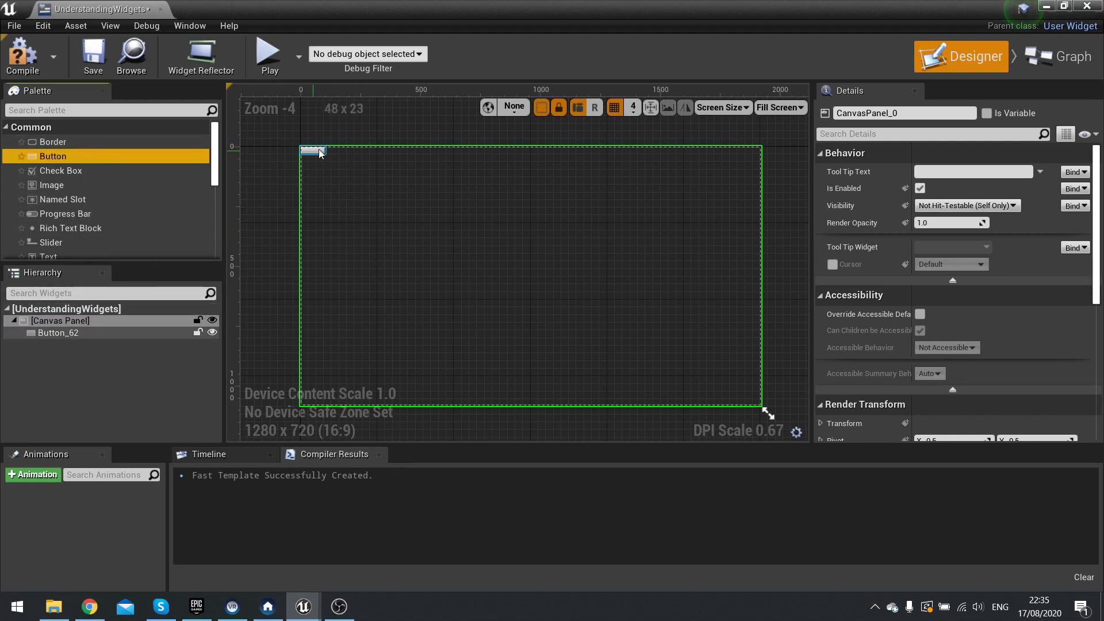
left_click(60, 333)
left_click(73, 319)
left_click(71, 332)
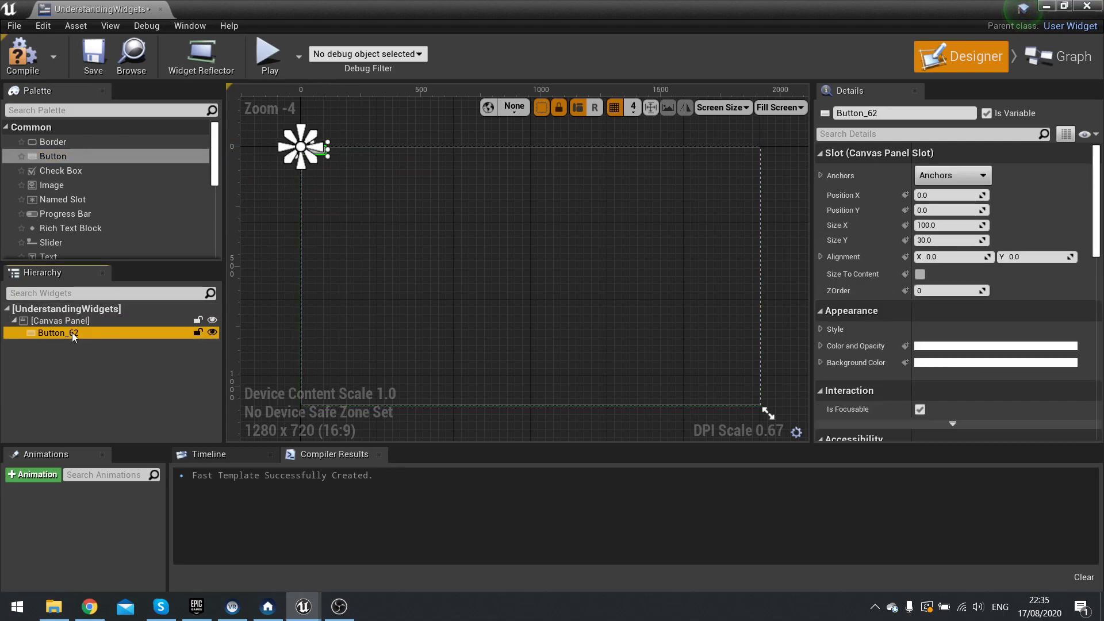
Step: Rename Button_62 to MyButton in the Details name field
right_click(71, 332)
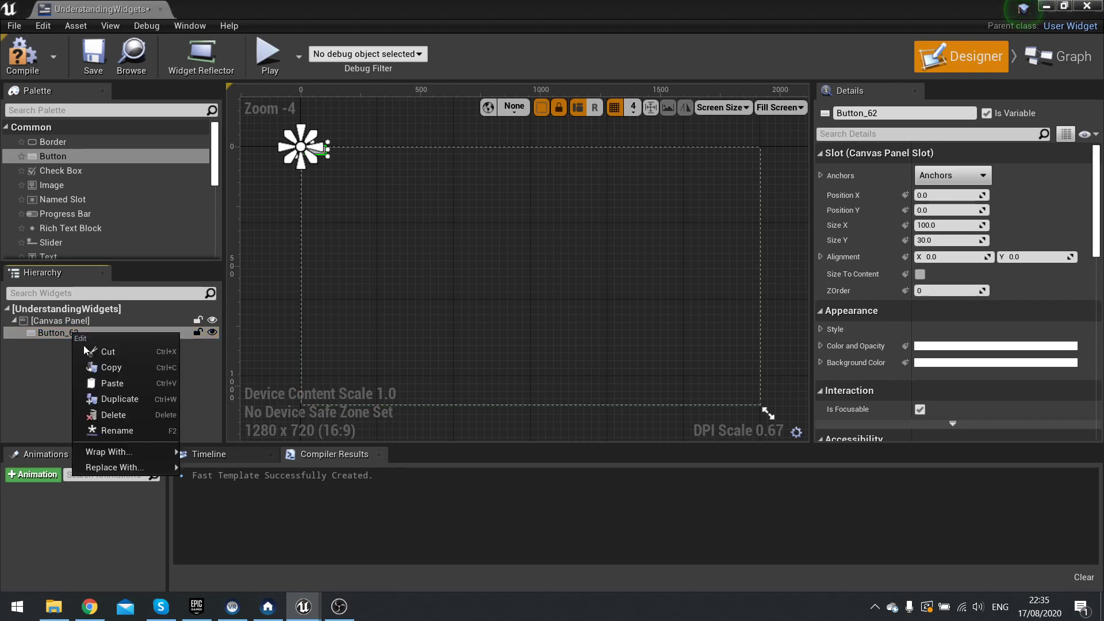
left_click(65, 334)
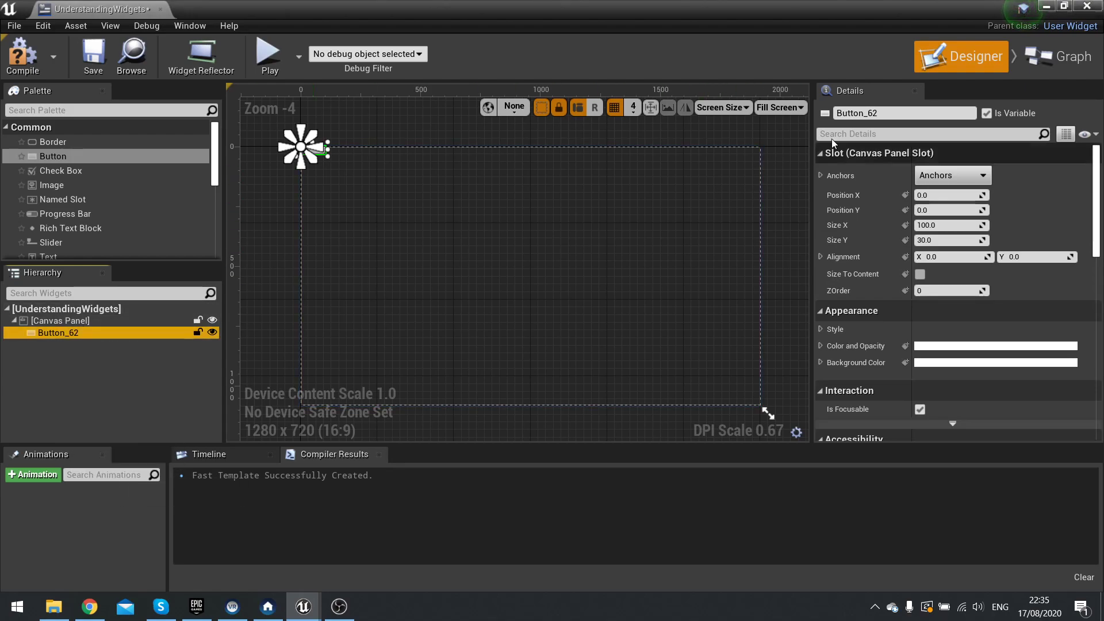
left_click(886, 113)
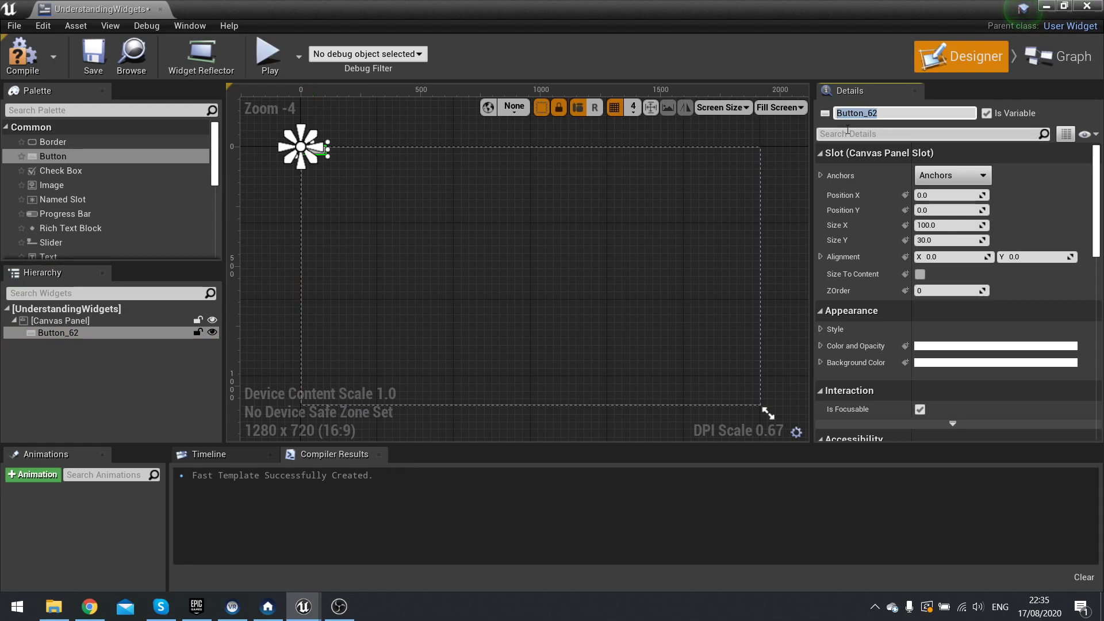
type("MyButton")
key("Return")
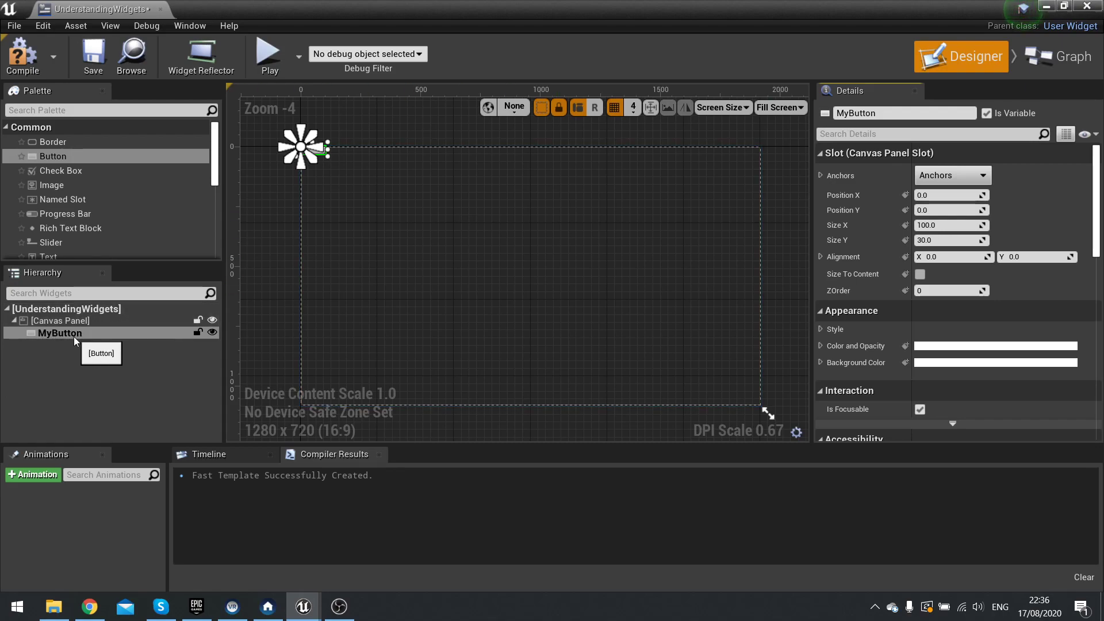
left_click(82, 320)
Step: Lock MyButton and toggle its designer visibility, ending with it hidden from the preview
left_click(118, 332)
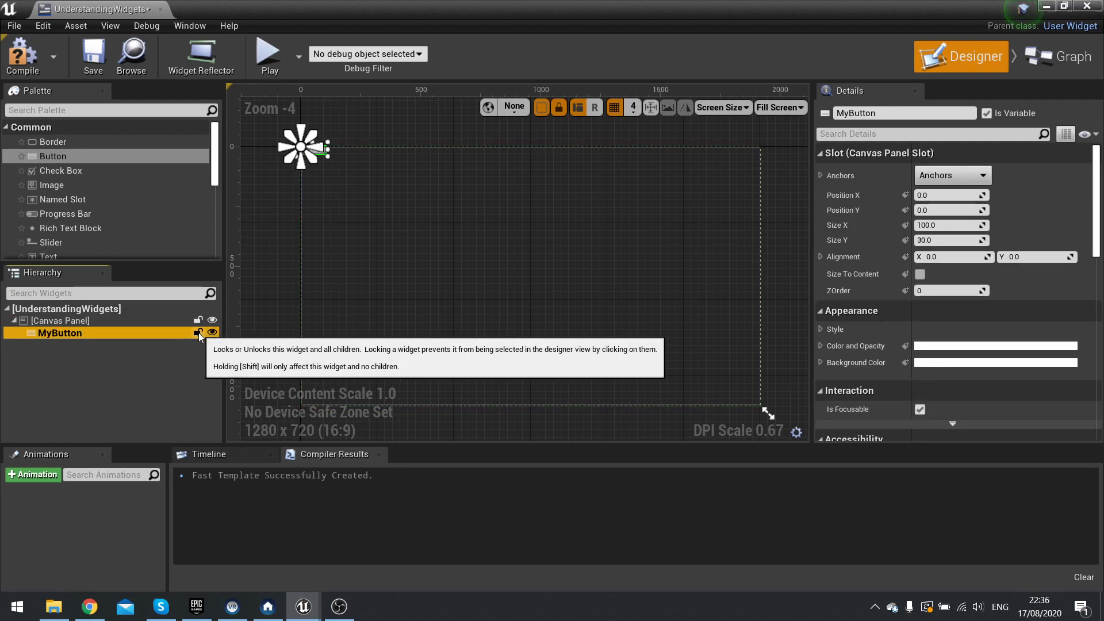
left_click(198, 334)
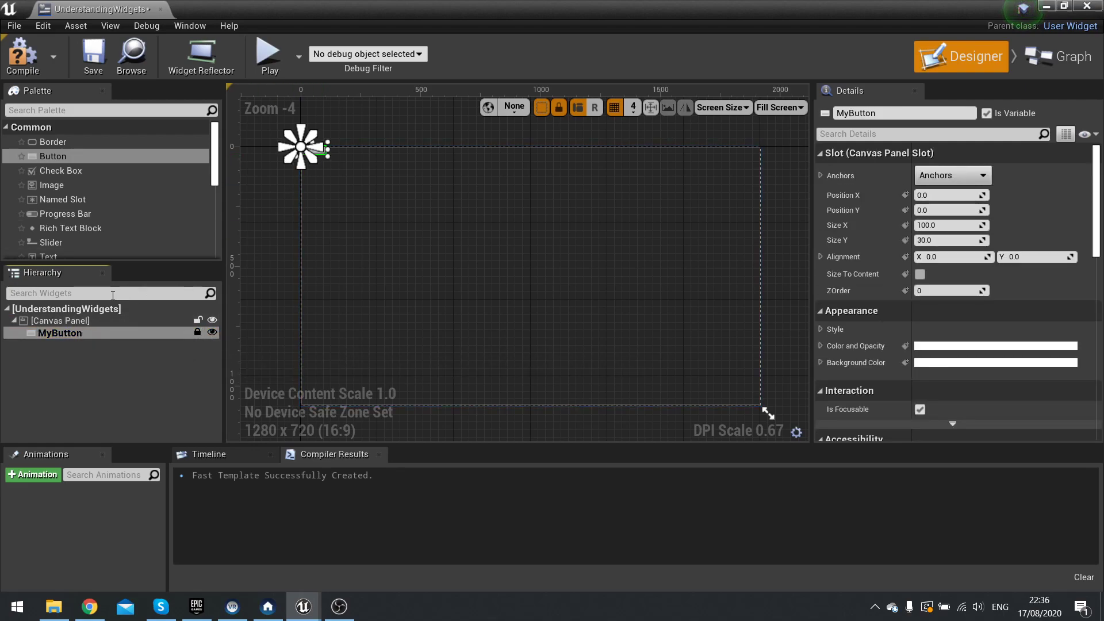
left_click(212, 334)
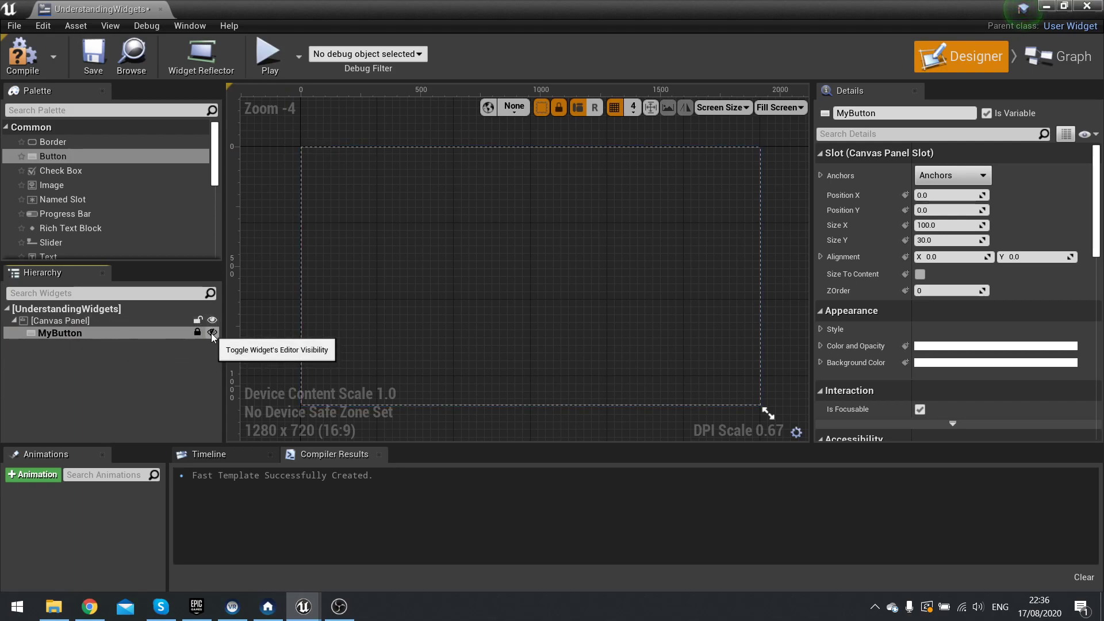
left_click(212, 334)
left_click(213, 333)
left_click(213, 334)
left_click(214, 334)
left_click(212, 334)
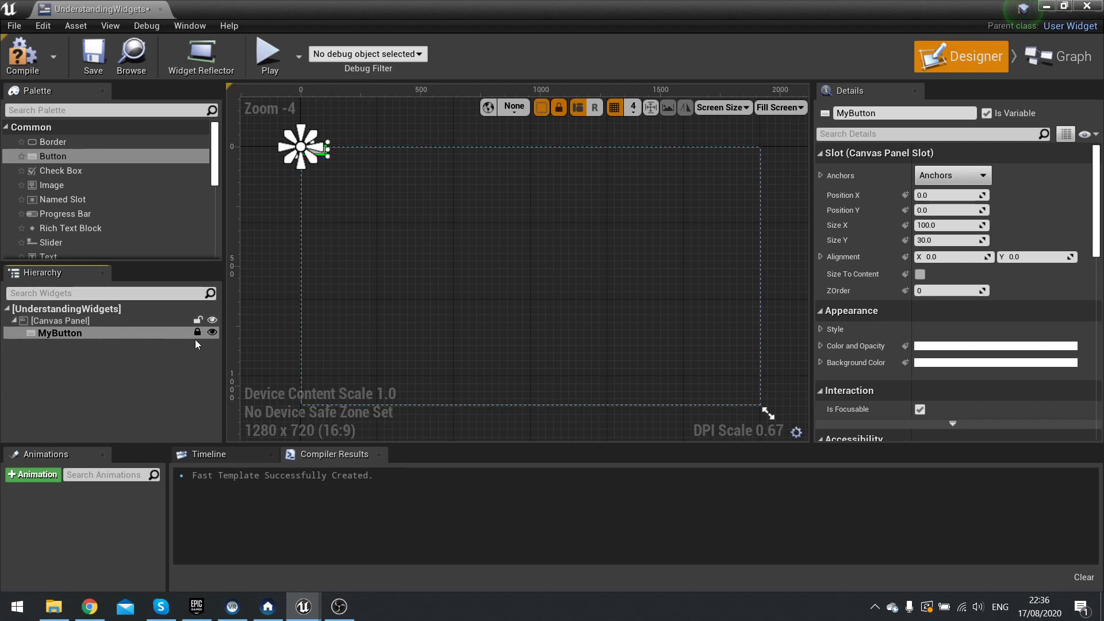
left_click(212, 333)
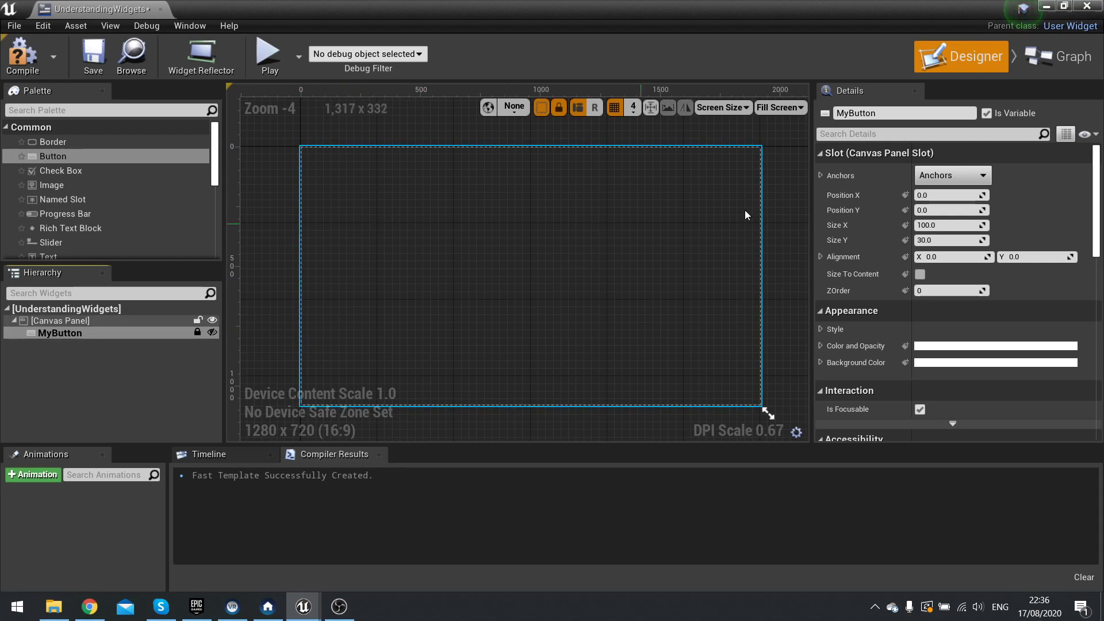
scroll(864, 242, "down", 5)
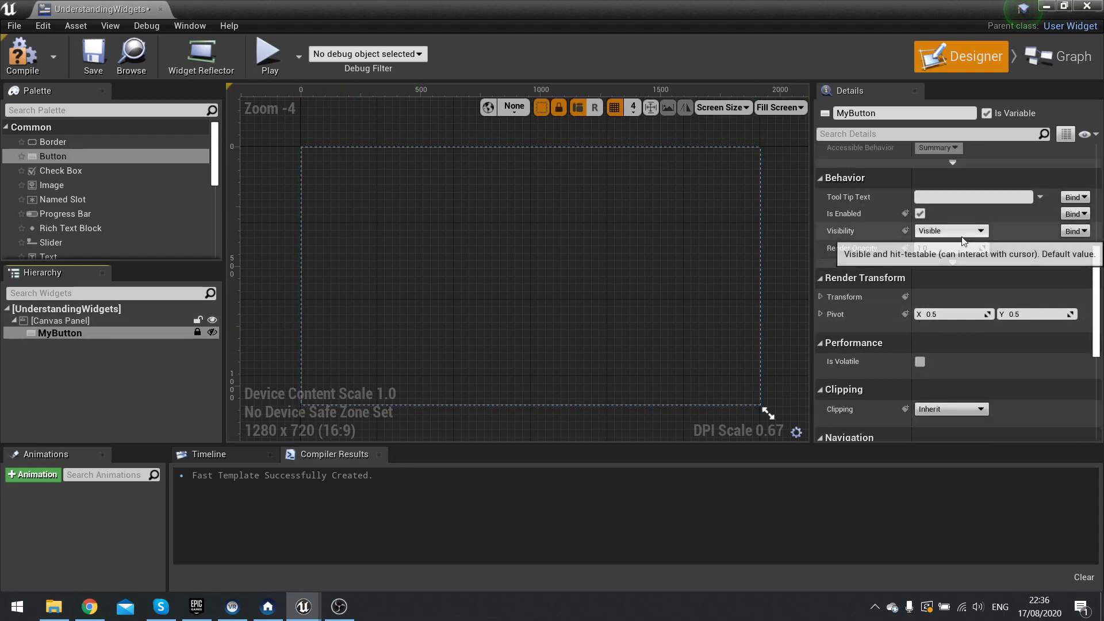
scroll(1002, 332, "up", 2)
scroll(1002, 332, "up", 3)
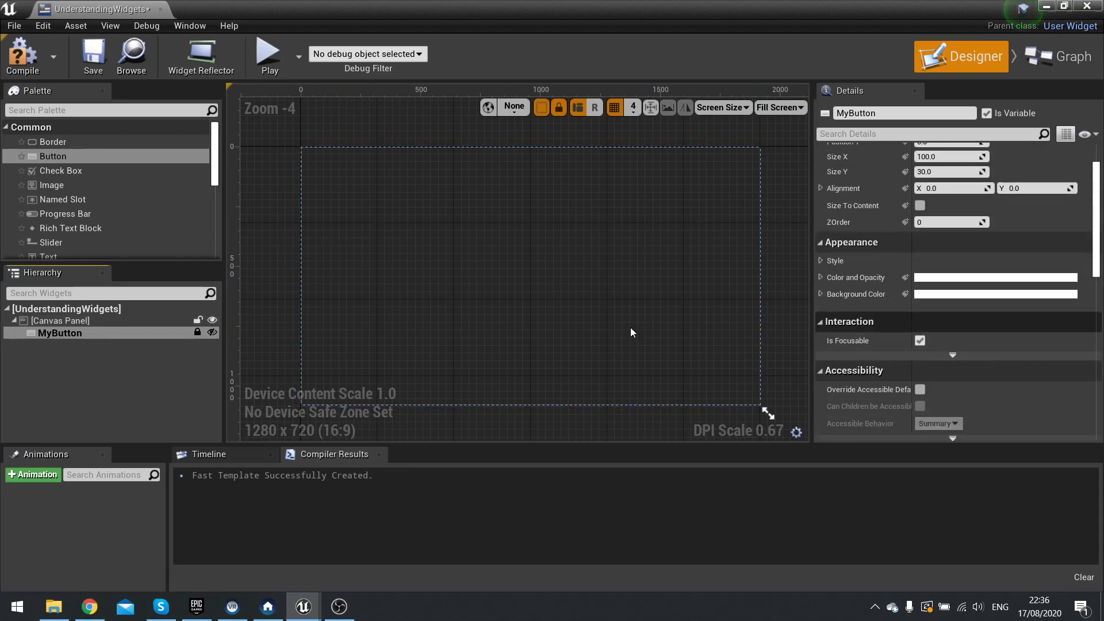
left_click(210, 333)
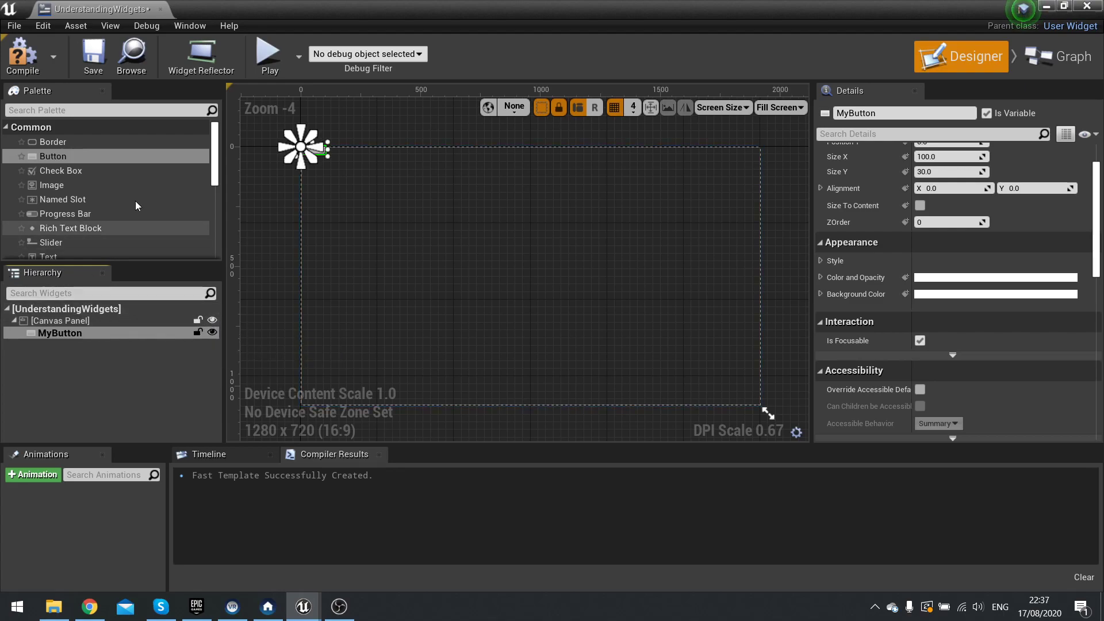
Step: Convert MyButton into an Overlay with Replace With, then select the renamed-kept MyButton
right_click(54, 337)
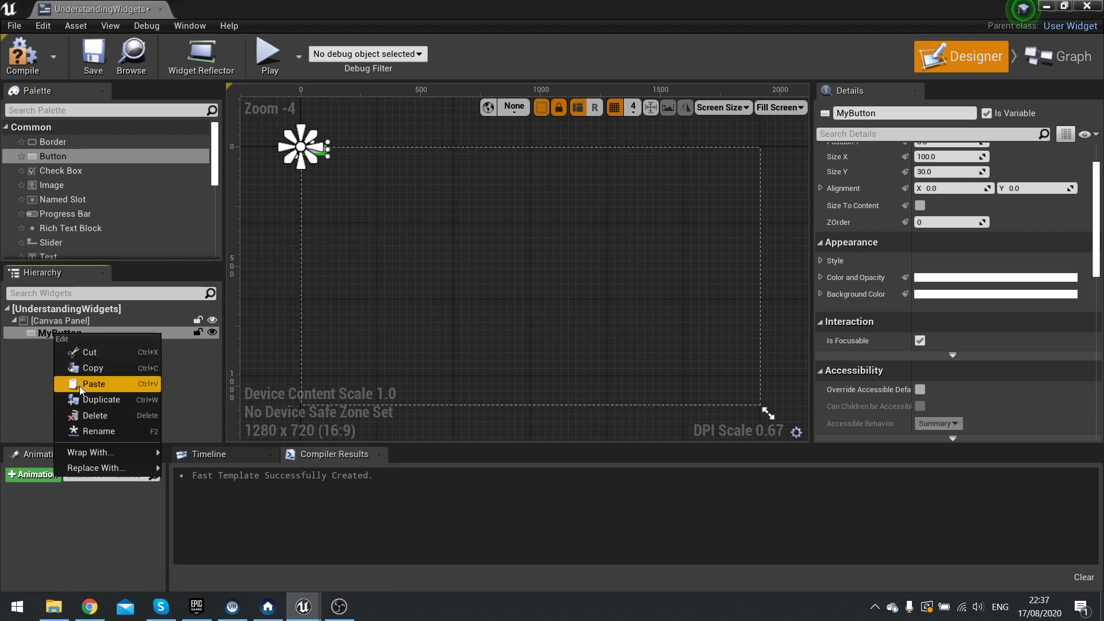
mouse_move(71, 453)
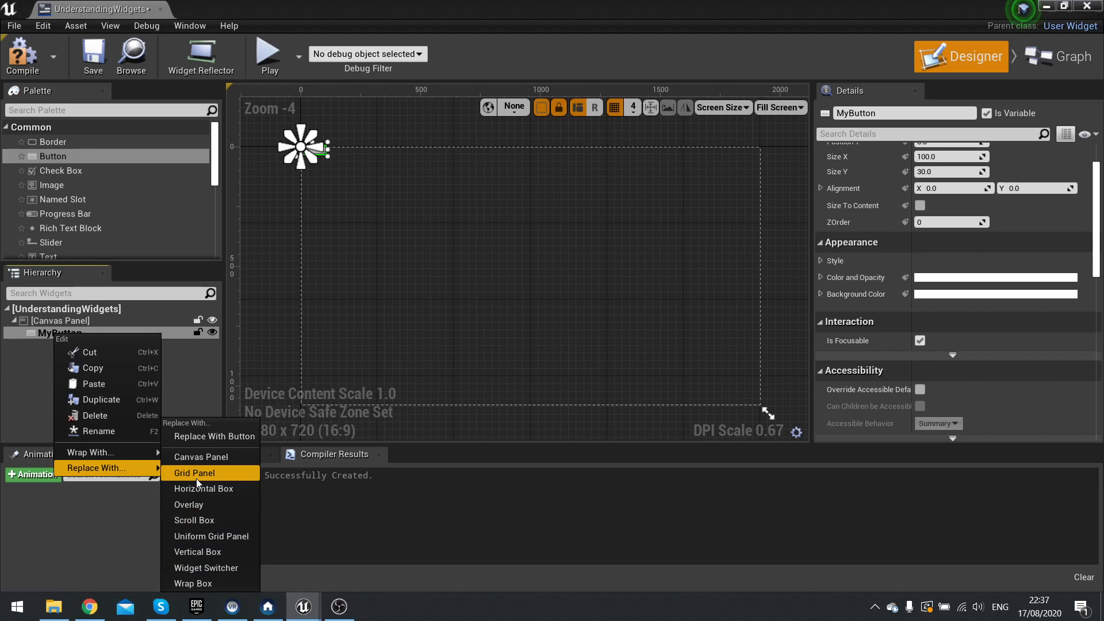
left_click(201, 505)
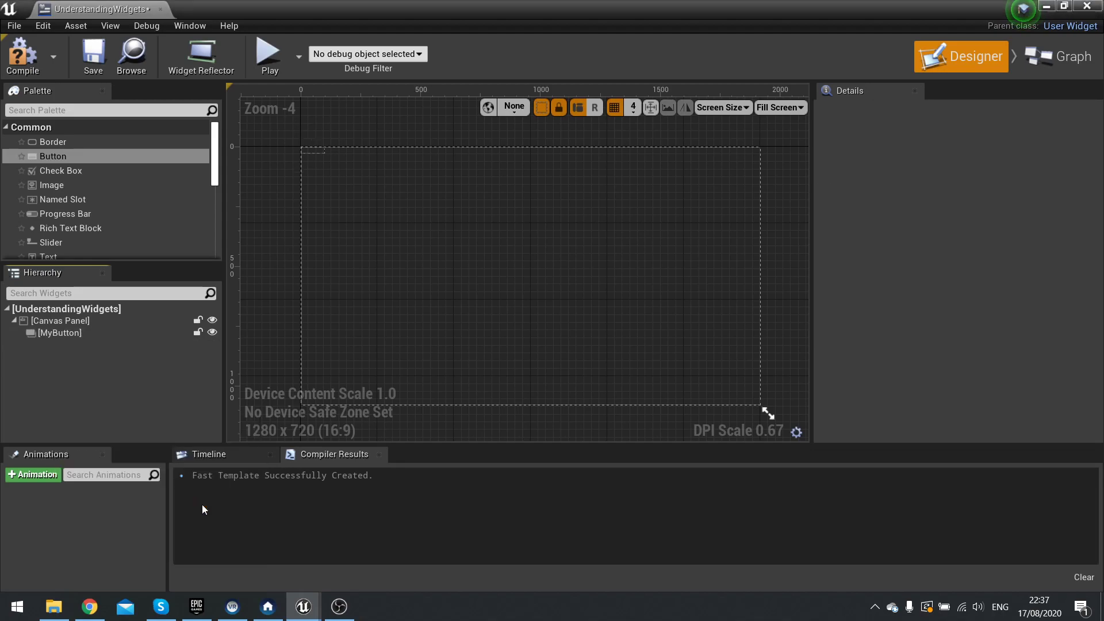
left_click(38, 337)
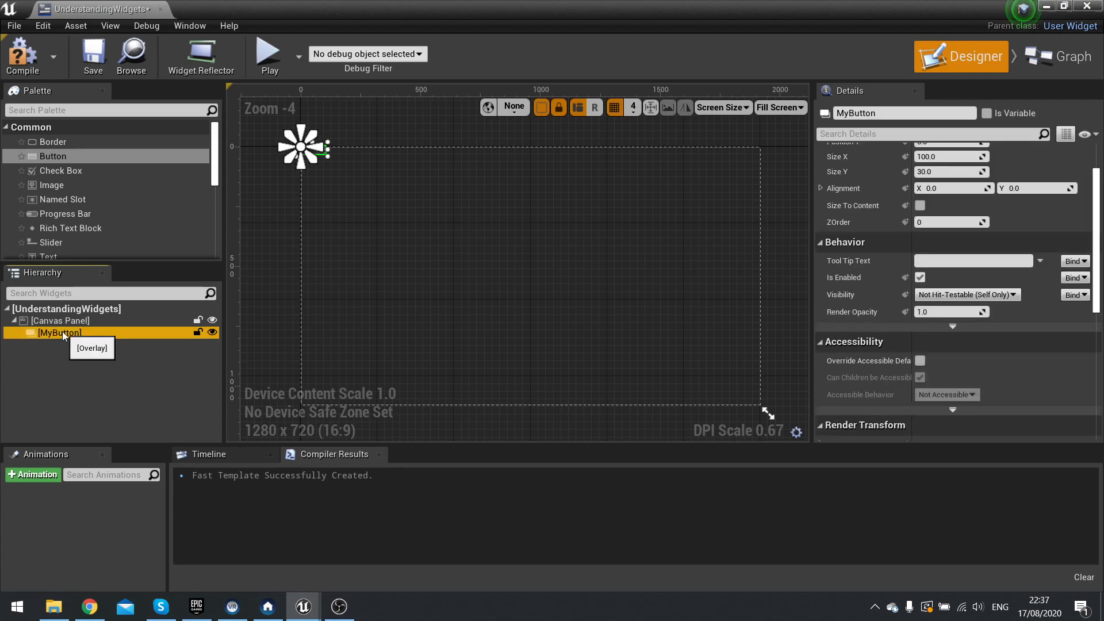
mouse_move(61, 170)
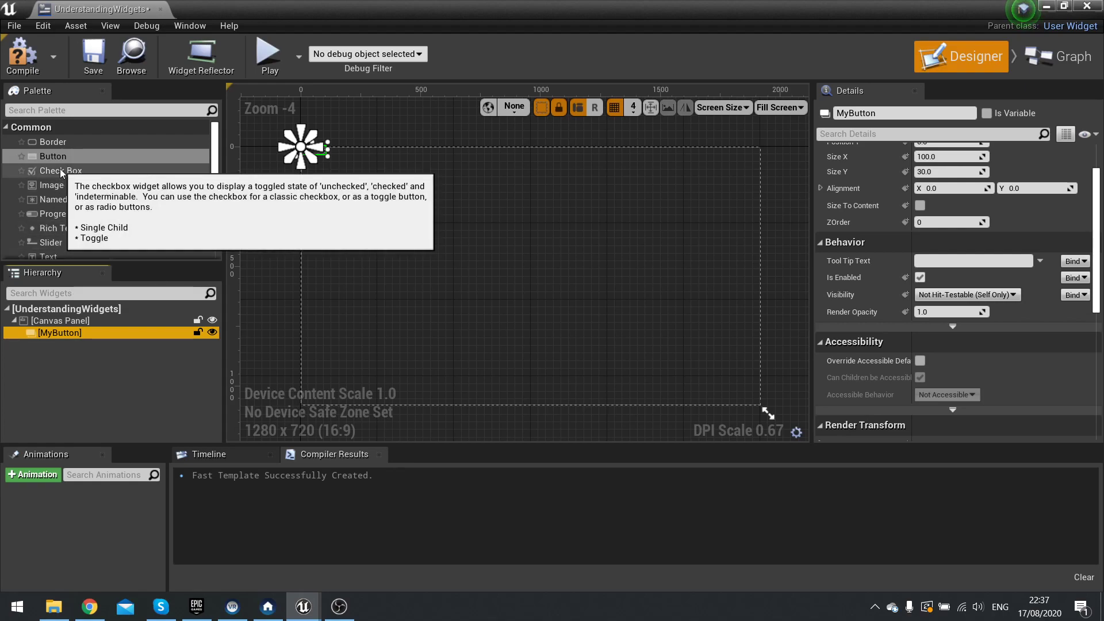
left_click_drag(65, 172, 62, 334)
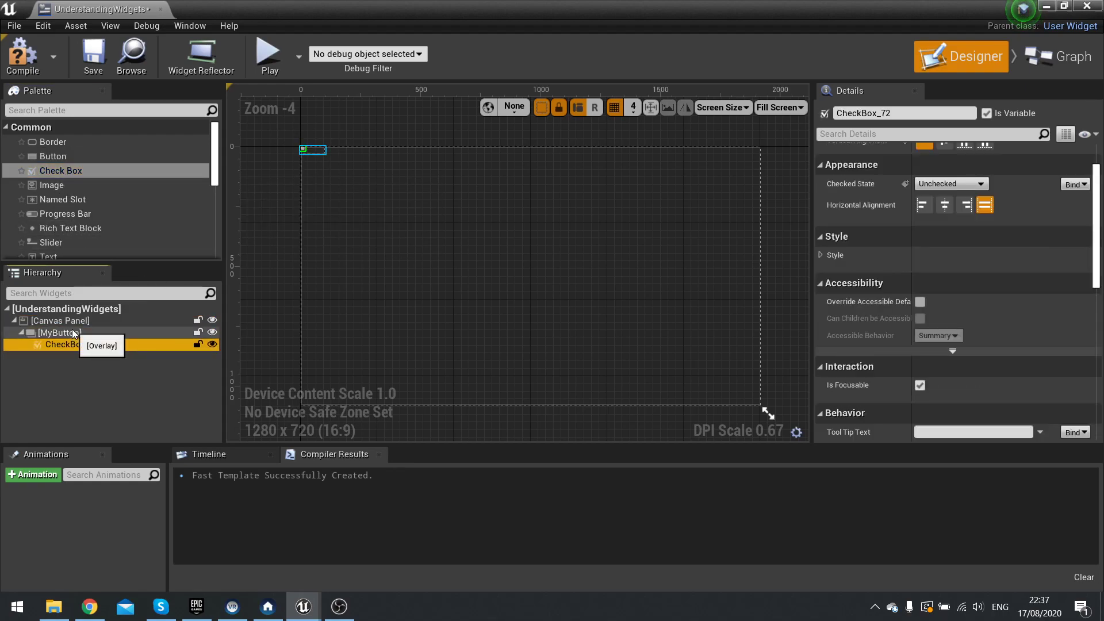
left_click(32, 332)
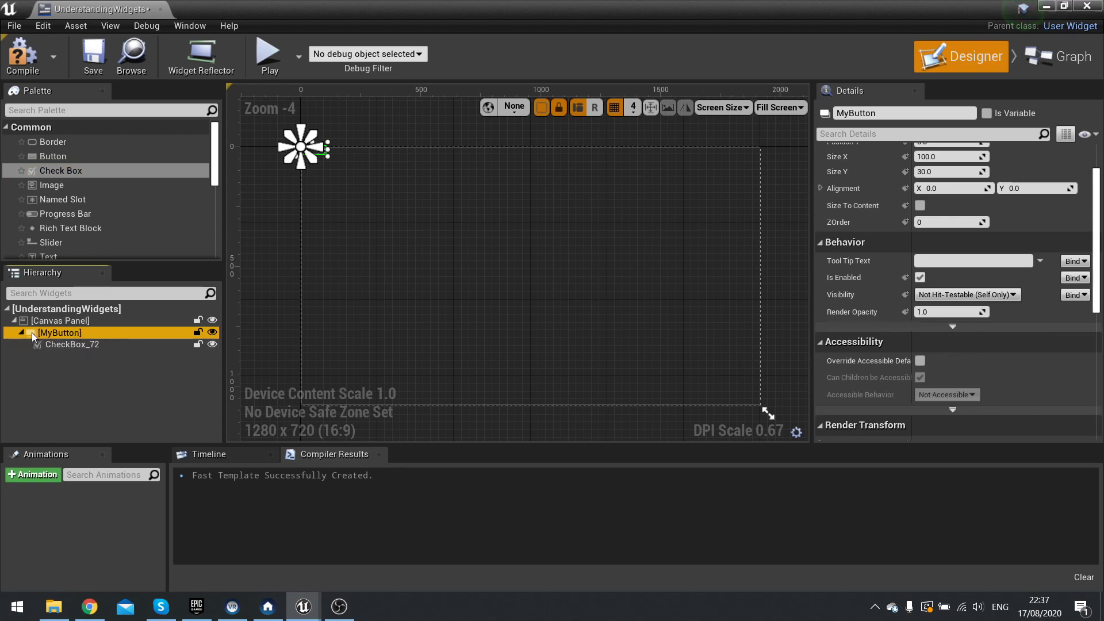
Step: Wrap MyButton in a new Border, Border_0
right_click(63, 332)
mouse_move(117, 449)
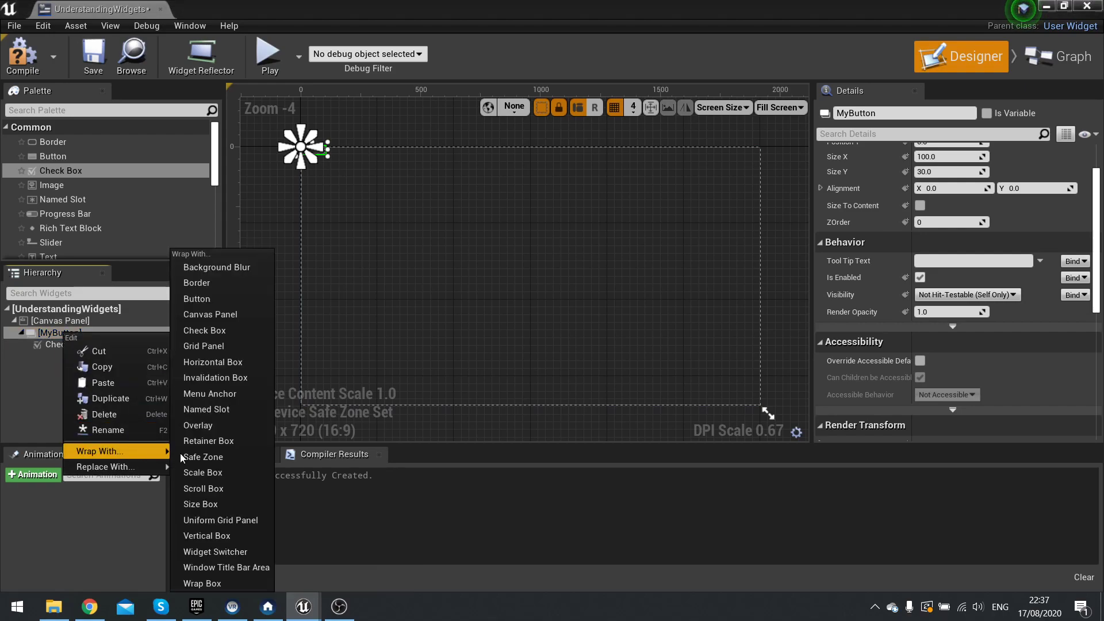
left_click(212, 285)
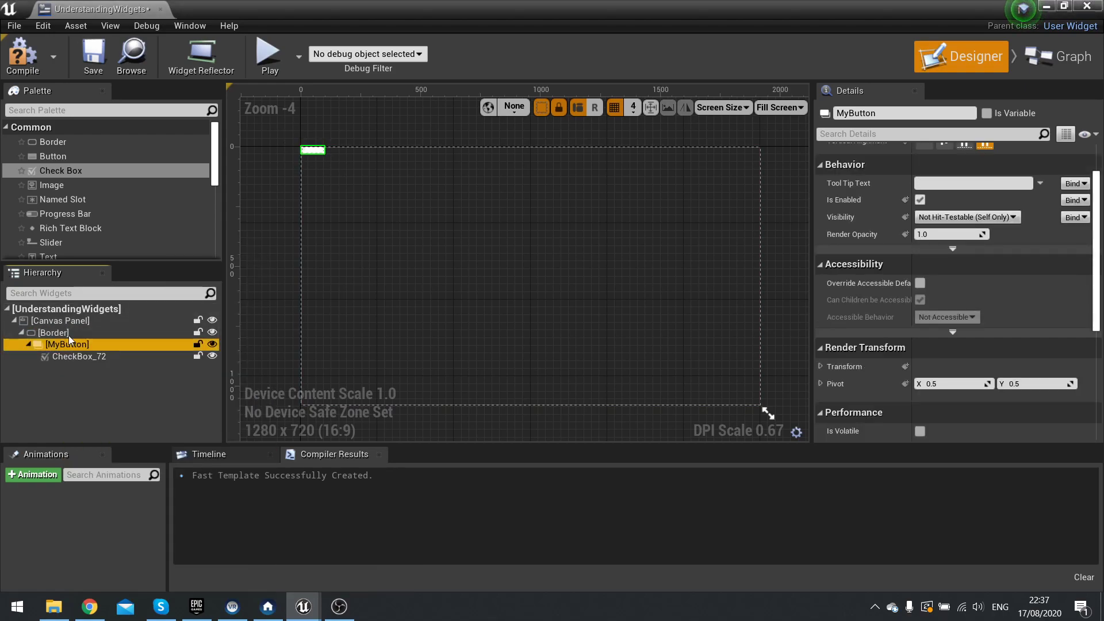
left_click(63, 332)
Step: Expand MyButton to reveal CheckBox_72, select it, then reselect the Border
left_click(70, 352)
left_click(29, 343)
left_click(28, 345)
left_click(28, 345)
left_click(28, 346)
left_click(29, 344)
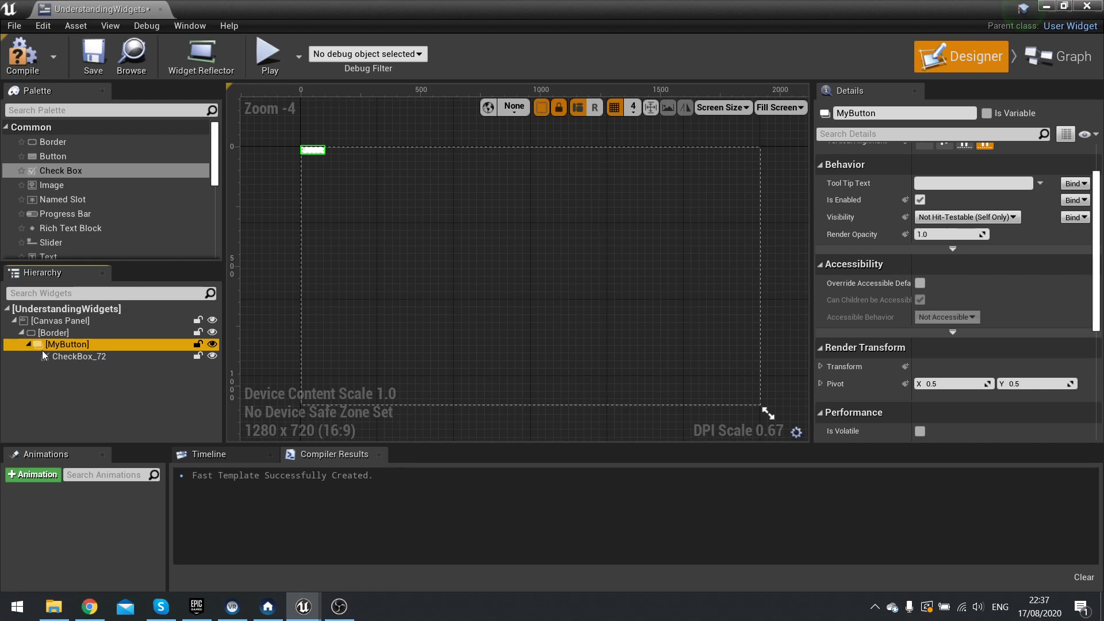
left_click(91, 356)
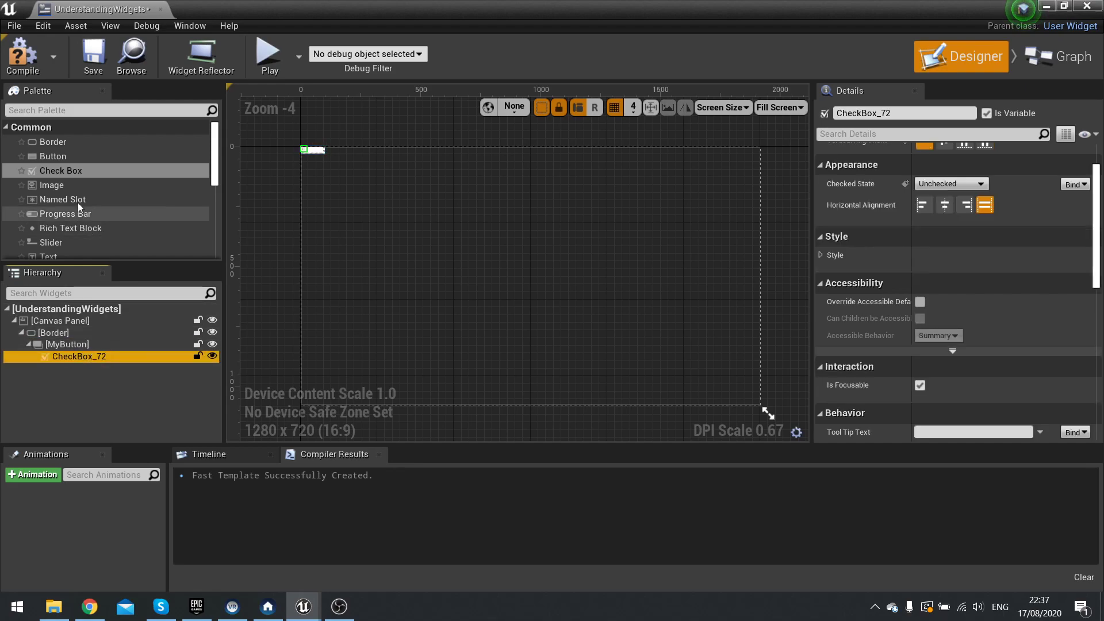
left_click(62, 333)
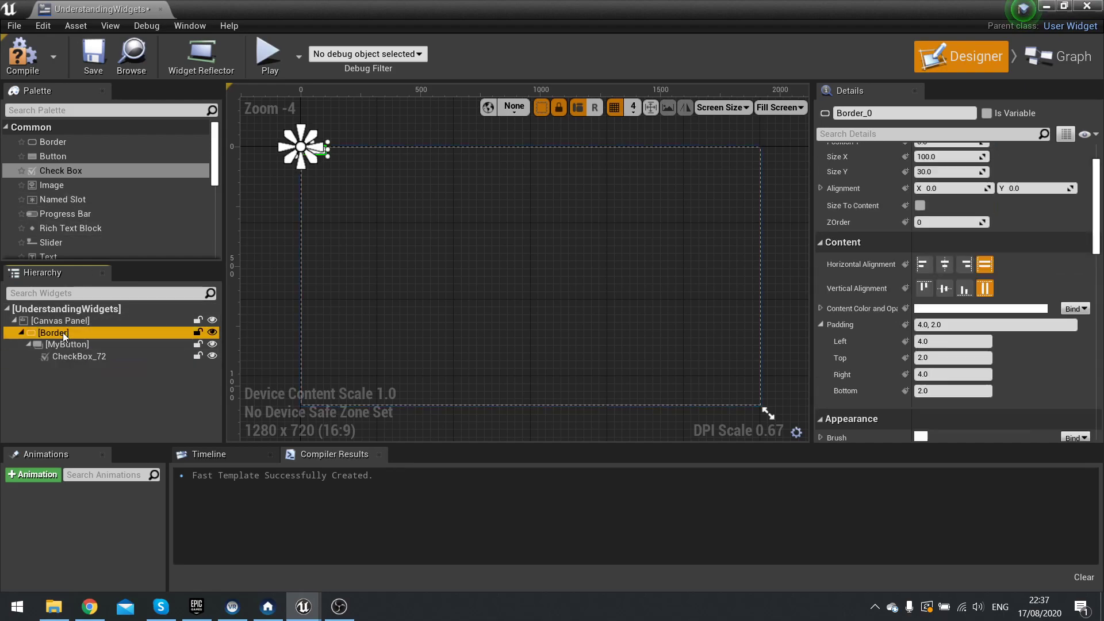
Step: Replace Border_0 with a Vertical Box
right_click(63, 332)
mouse_move(128, 466)
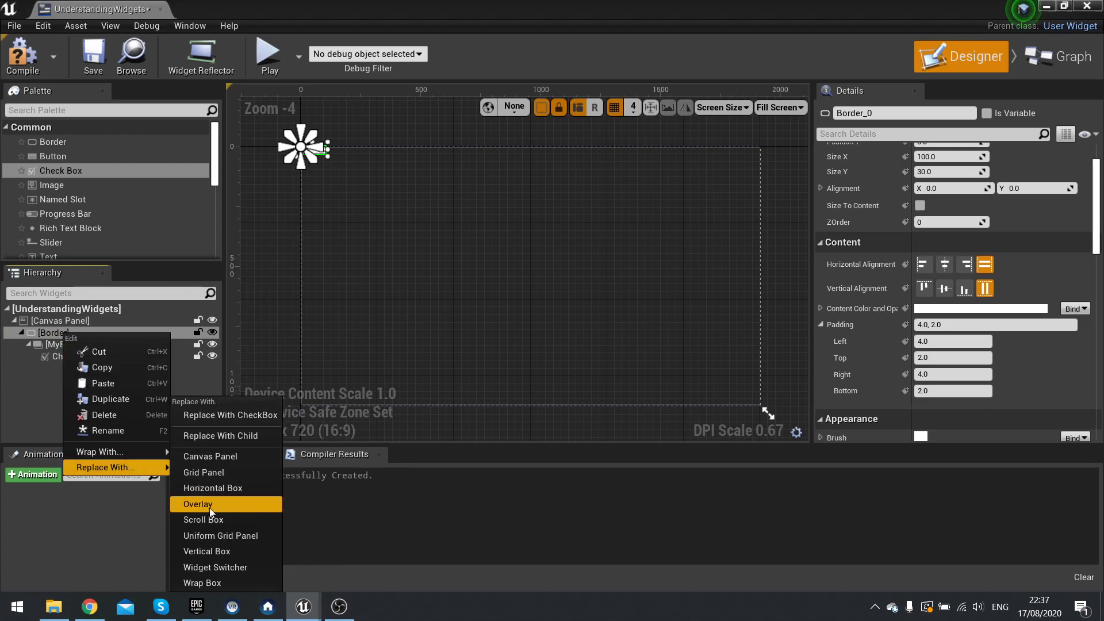
left_click(219, 552)
Step: Expand the Vertical Box and MyButton rows, then add a new Button_171 to the hierarchy
left_click(21, 332)
left_click(28, 344)
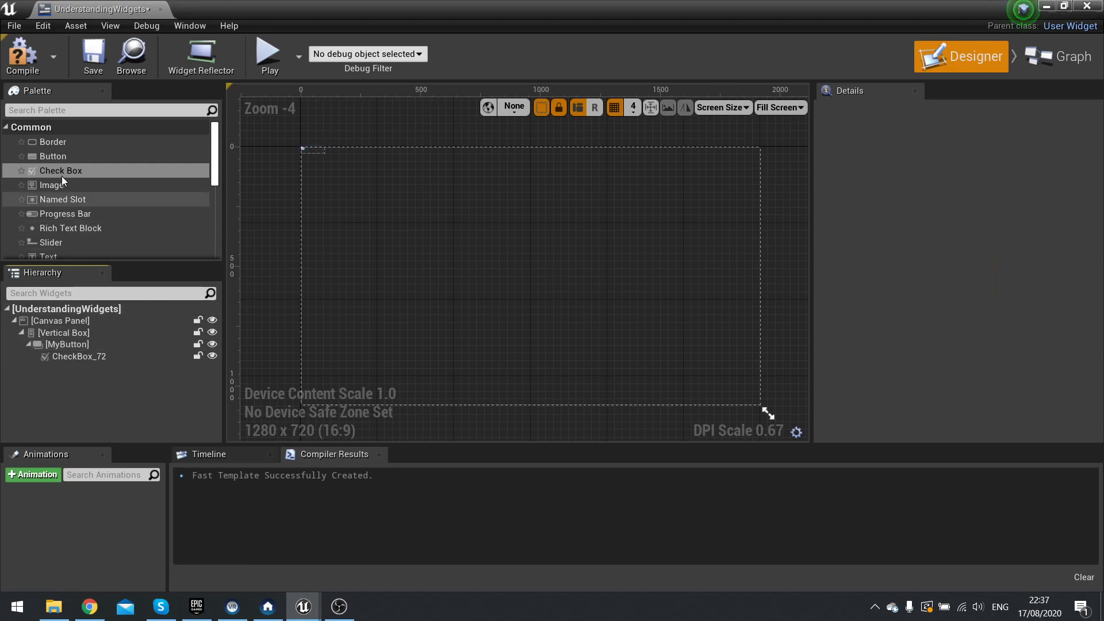
left_click_drag(57, 156, 65, 343)
Step: Select Button_171 and duplicate it three times with Ctrl+D
left_click(119, 361)
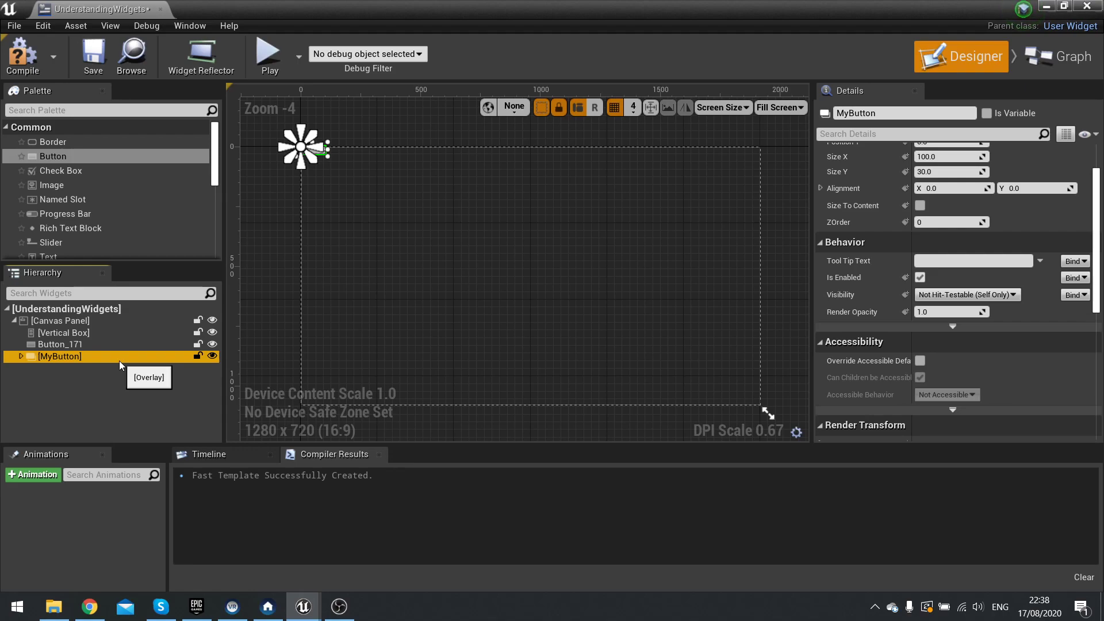
left_click(77, 344)
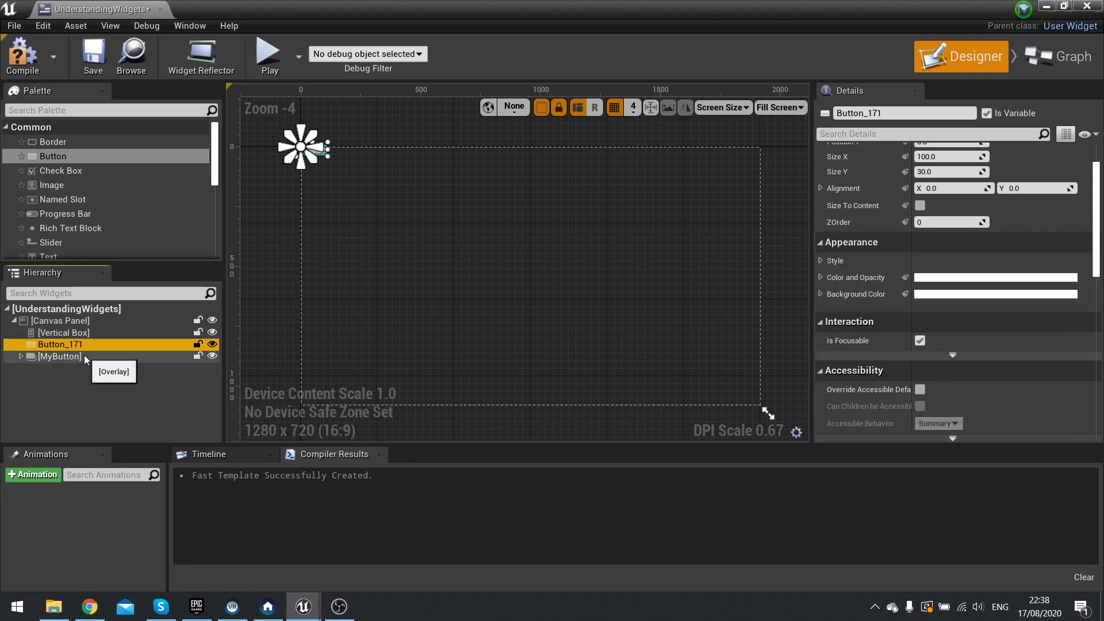
key("ctrl+d")
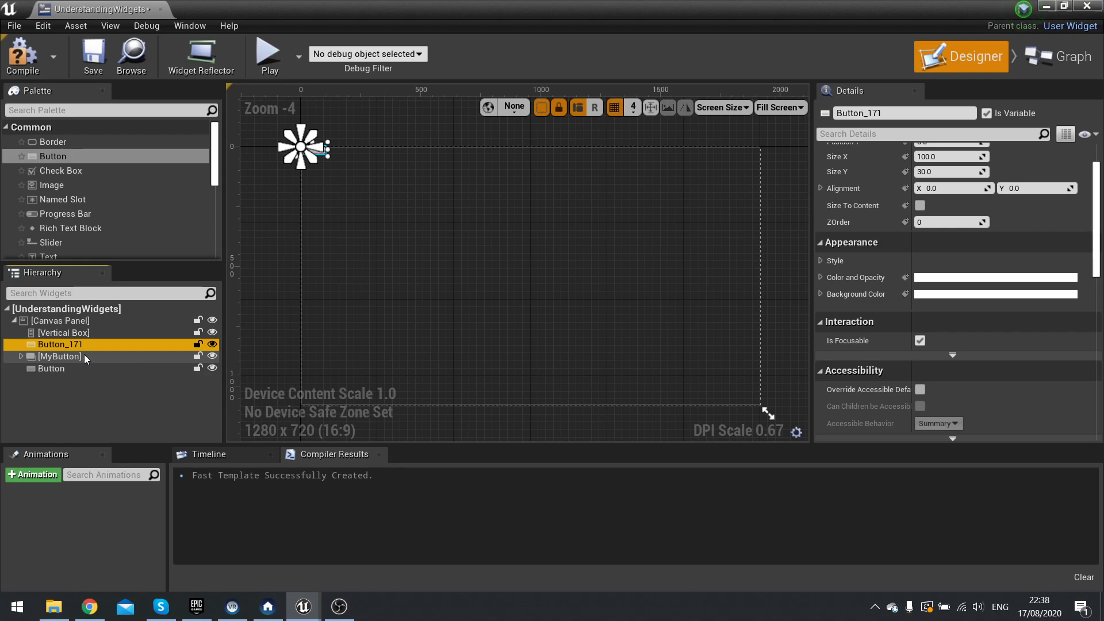
key("ctrl+d")
key("ctrl+d")
key("ctrl+d")
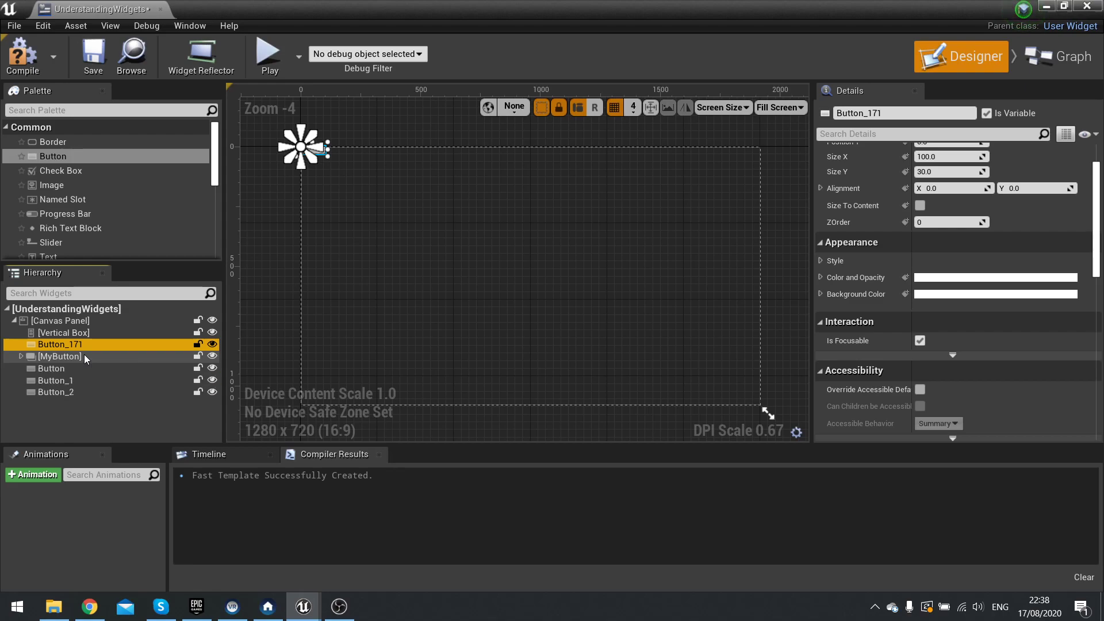
key("ctrl+d")
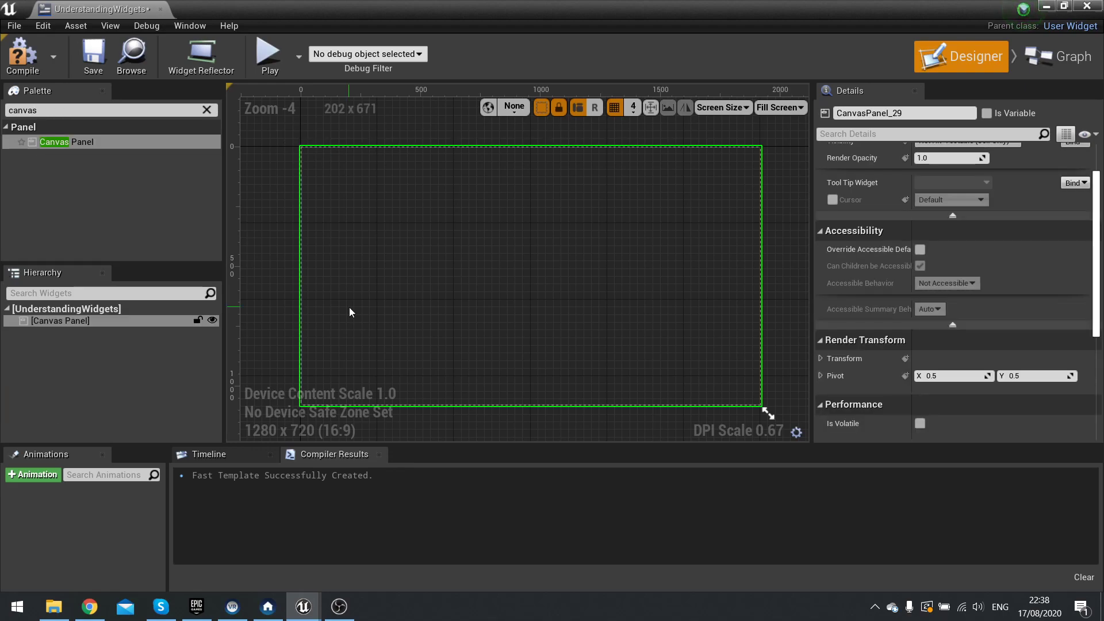
Step: Clear the Palette search and add Border_194 as a child of the Canvas Panel
left_click(206, 109)
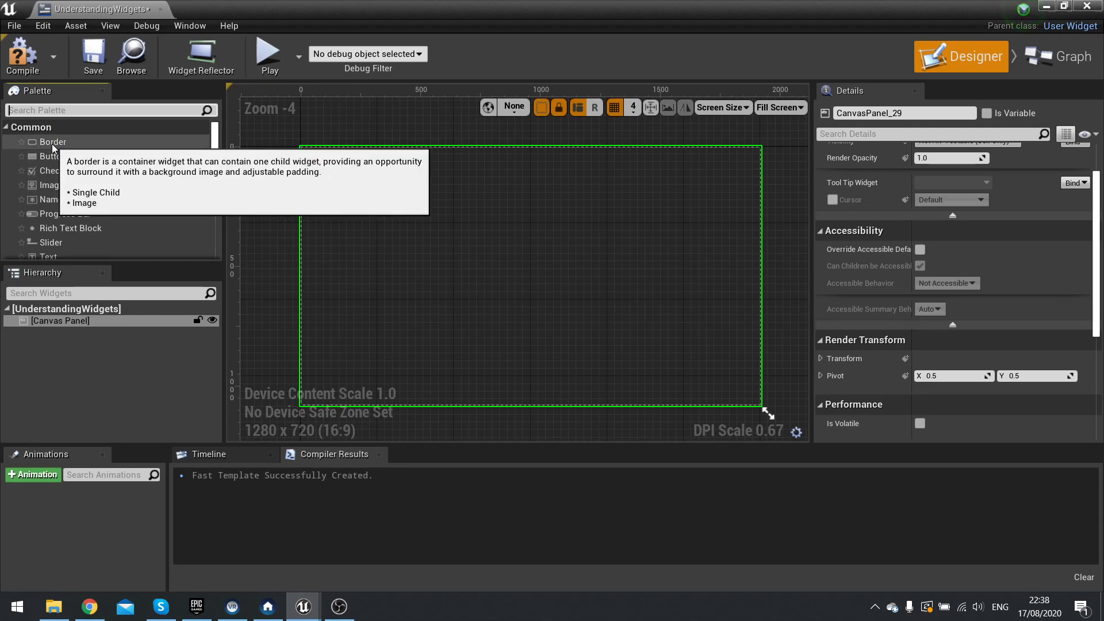
left_click_drag(52, 143, 441, 213)
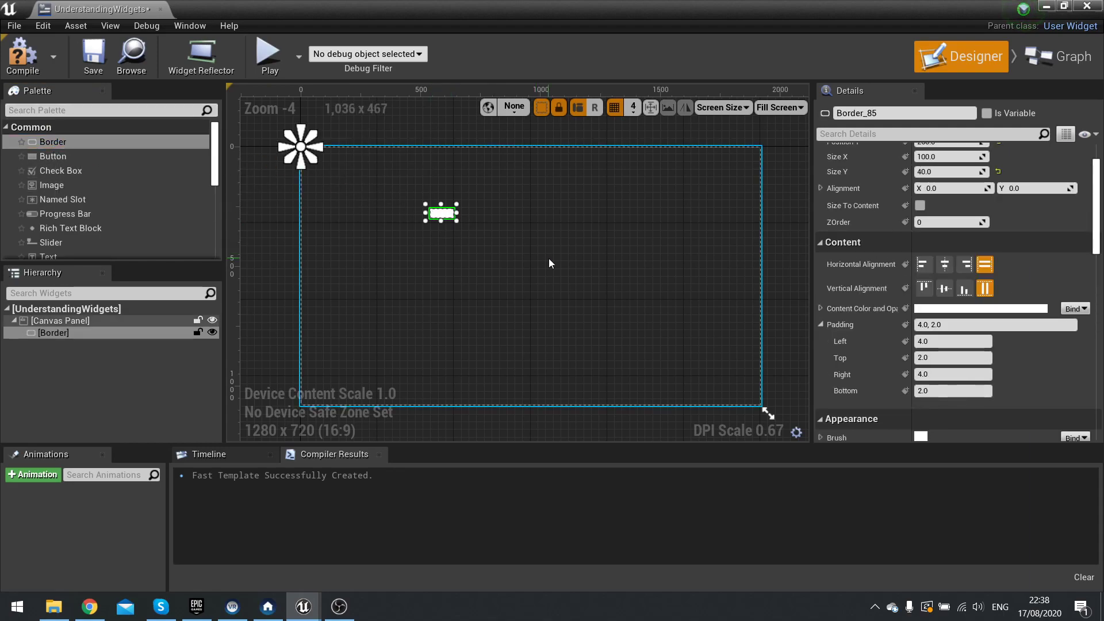
key("Delete")
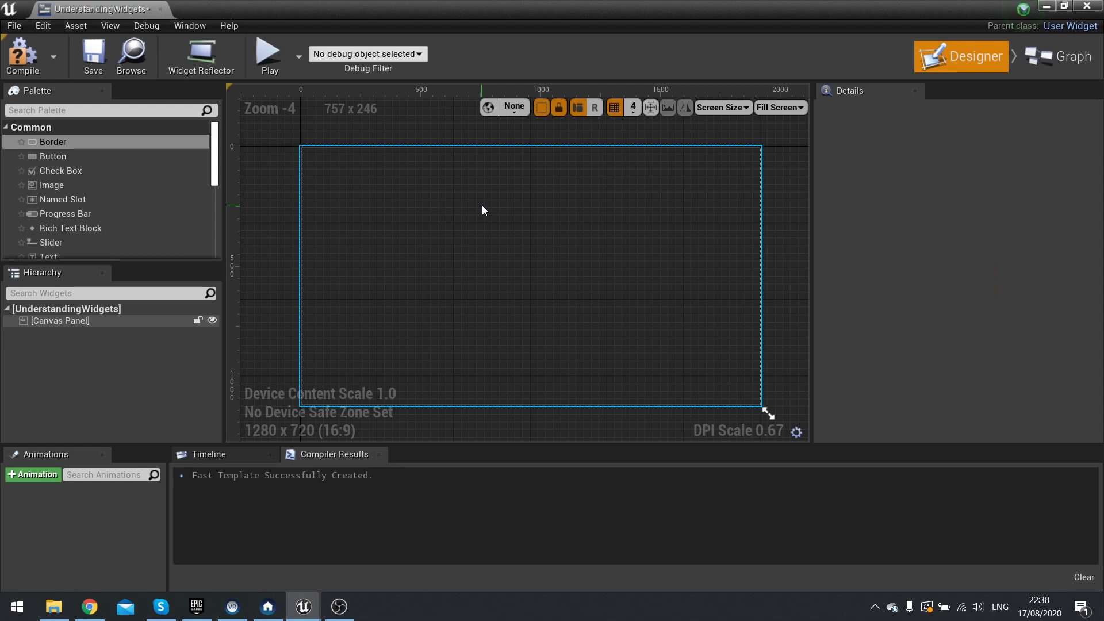
left_click_drag(34, 142, 65, 325)
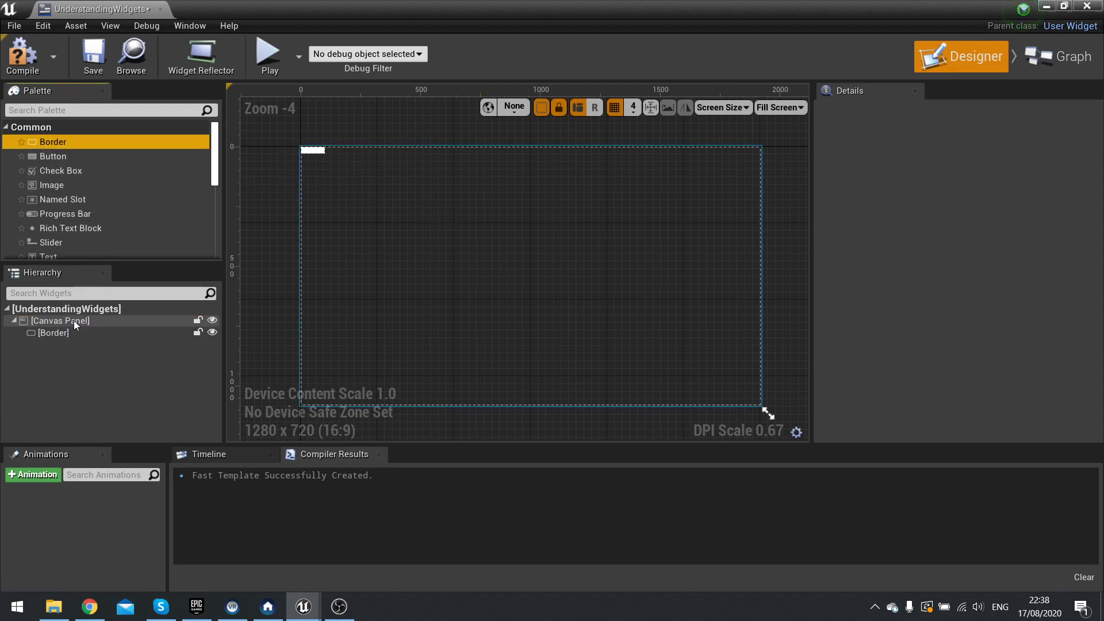
left_click(76, 334)
Step: Add Button_1657 to the Canvas Panel beside Border_194
left_click_drag(70, 158, 70, 318)
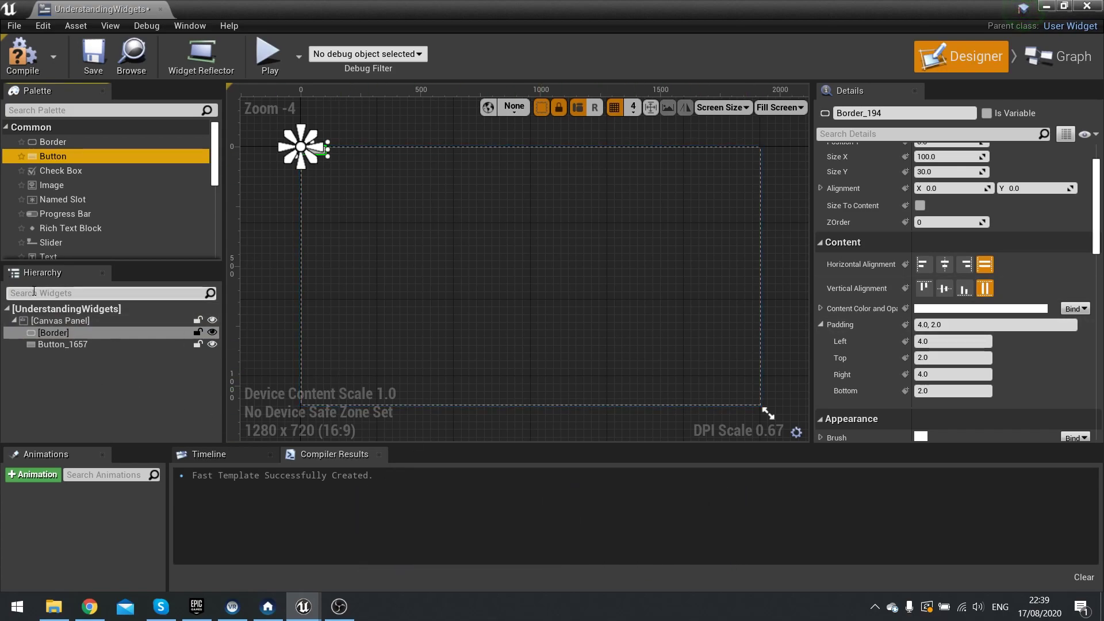
left_click(41, 391)
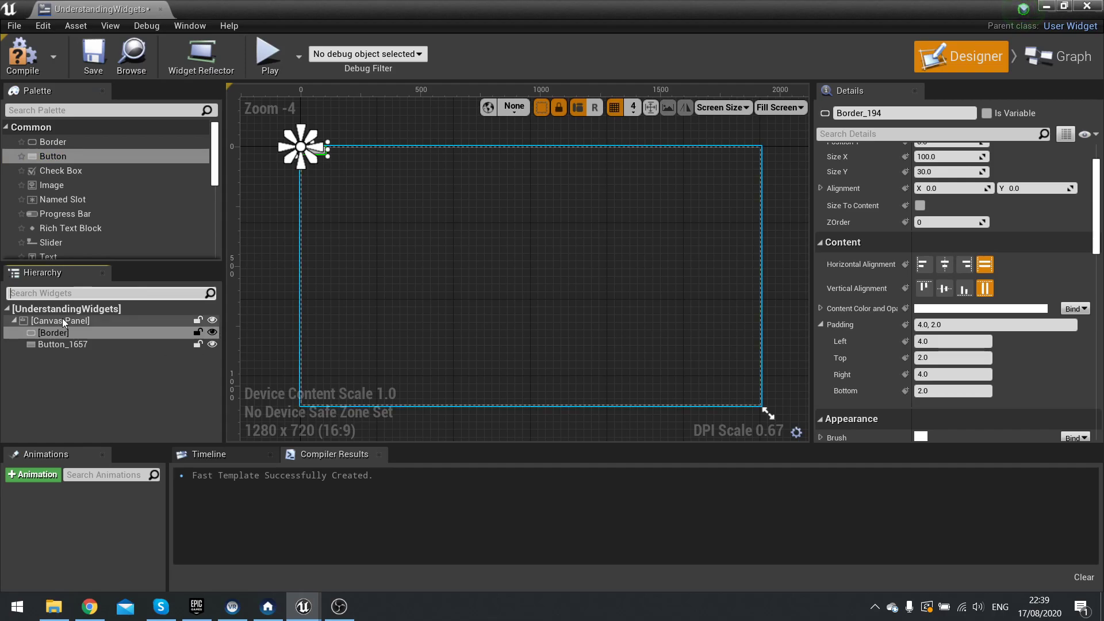